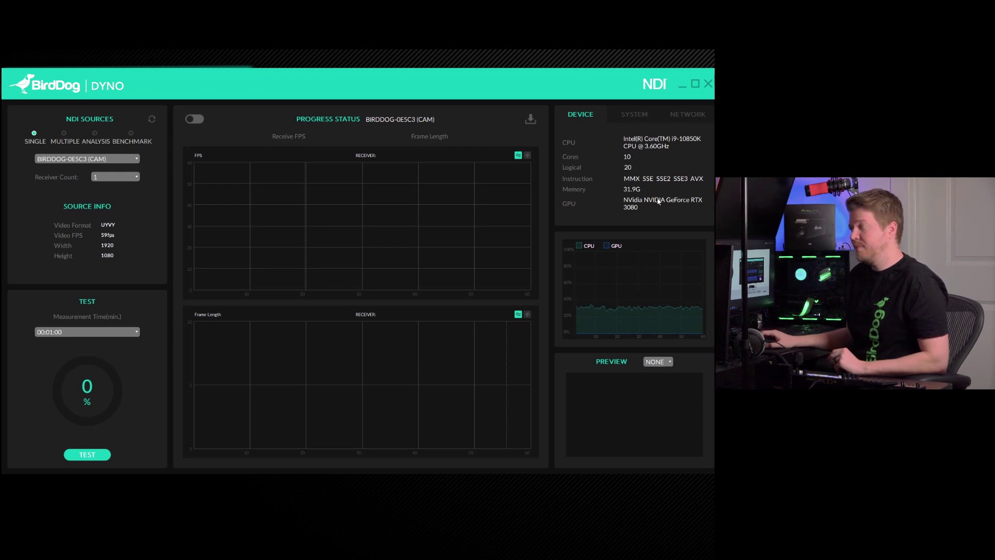
Step: View the computer's system information and the network details of the Ethernet 2 adapter
click(635, 117)
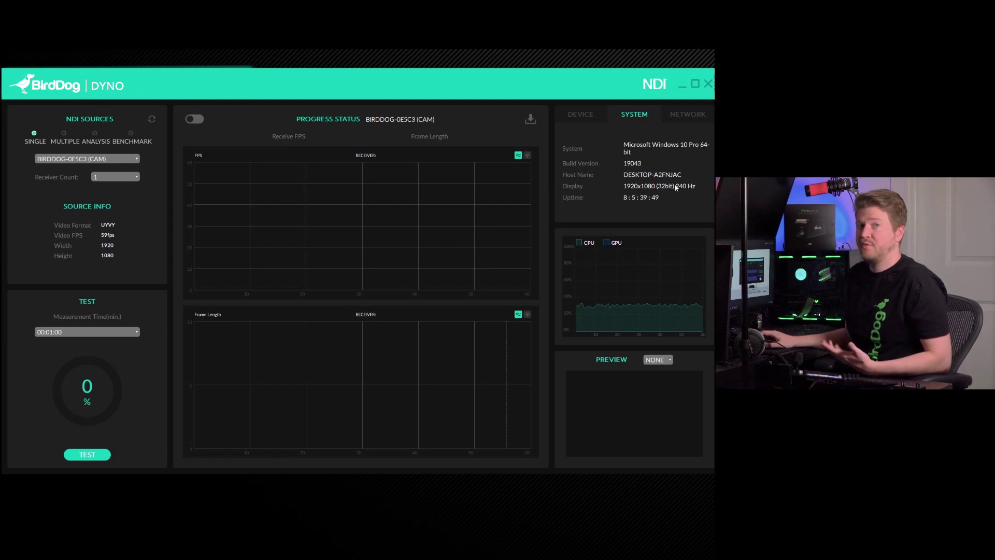
click(690, 113)
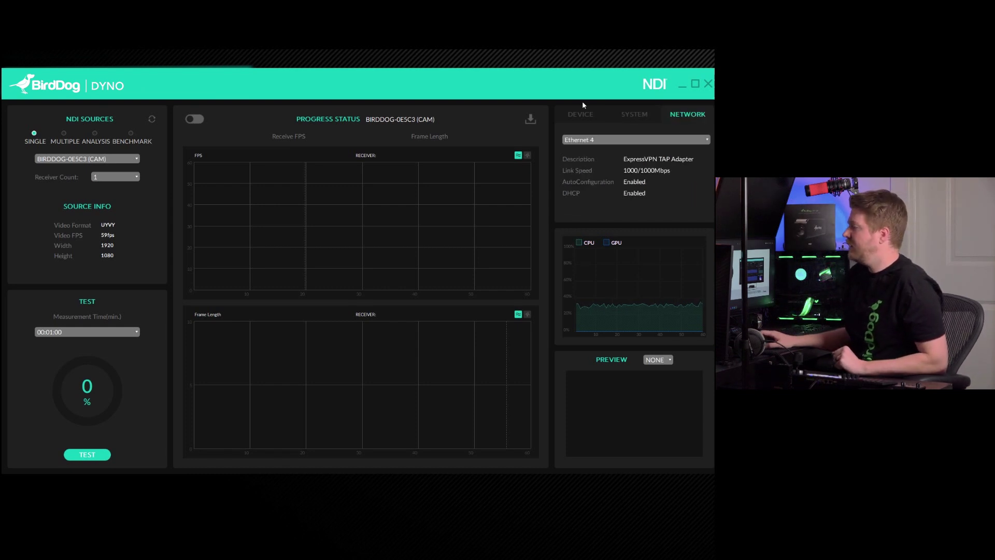
click(621, 143)
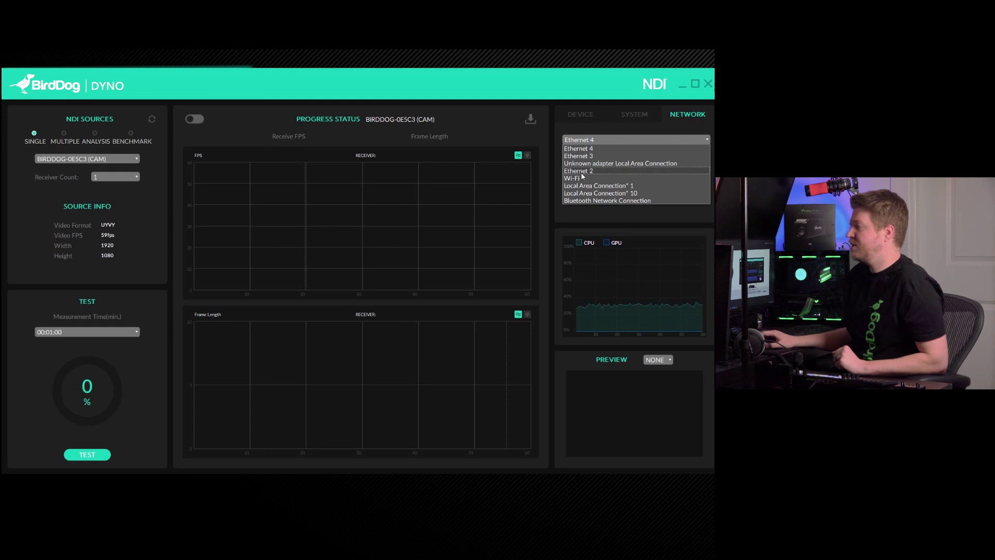
click(580, 173)
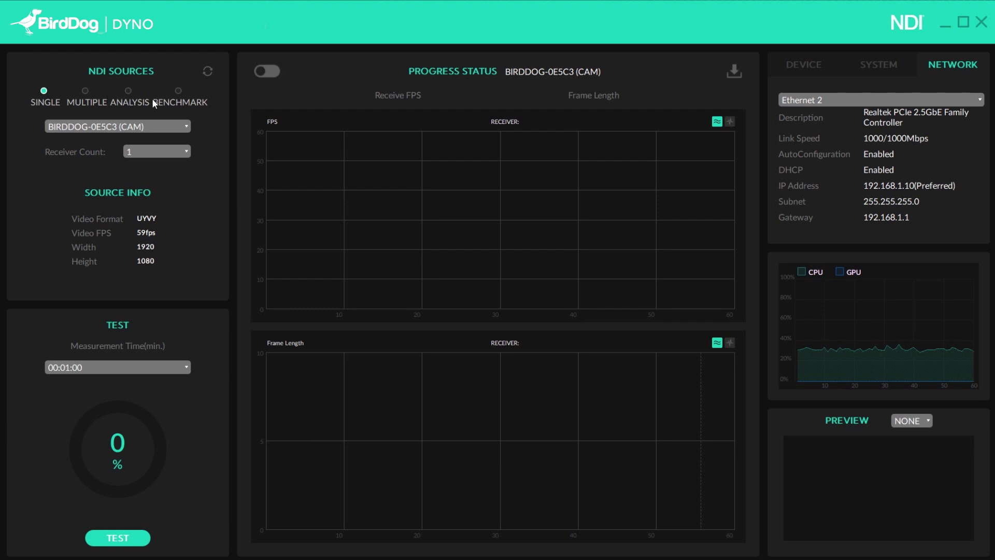
Step: Refresh the NDI source list and choose P100-CJ (CAM) as the single test source
click(208, 73)
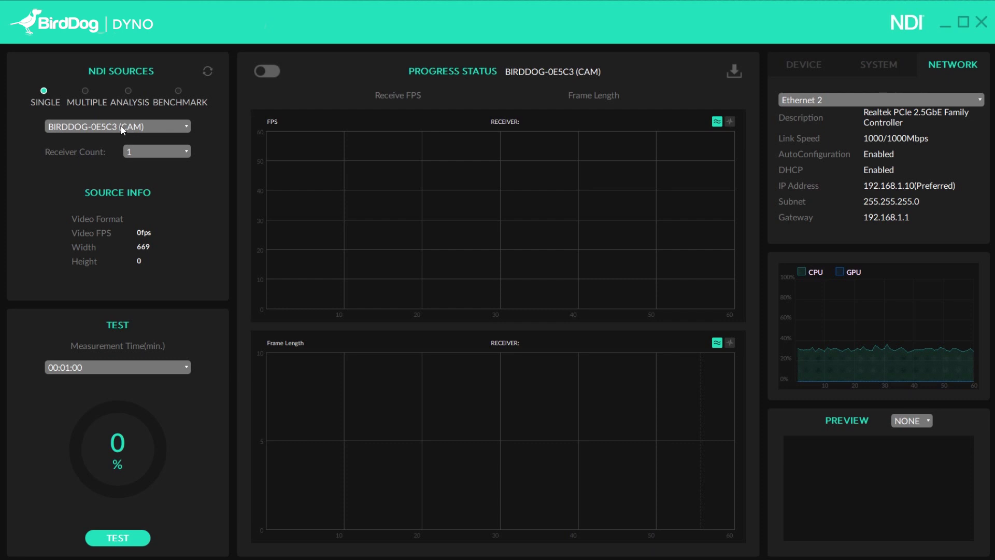
click(145, 126)
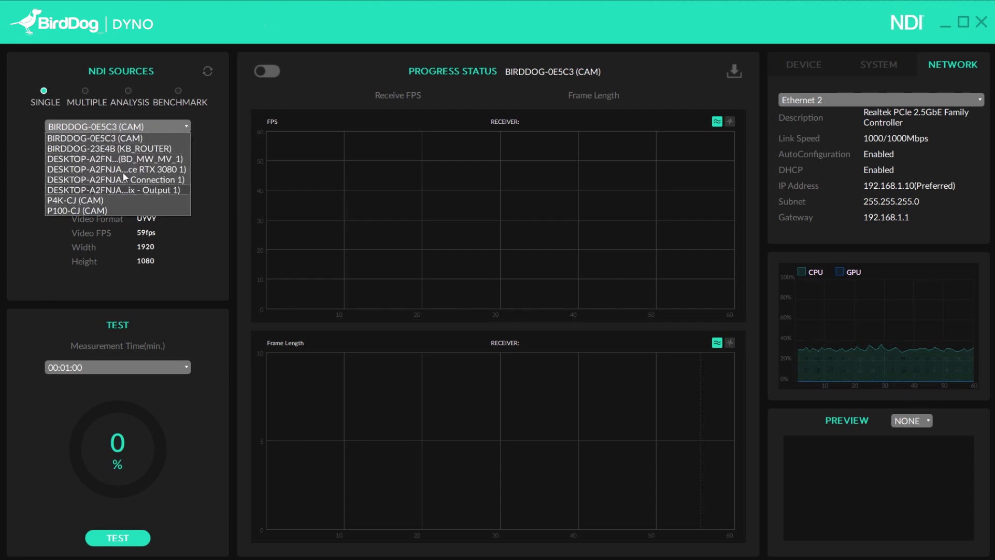
click(93, 208)
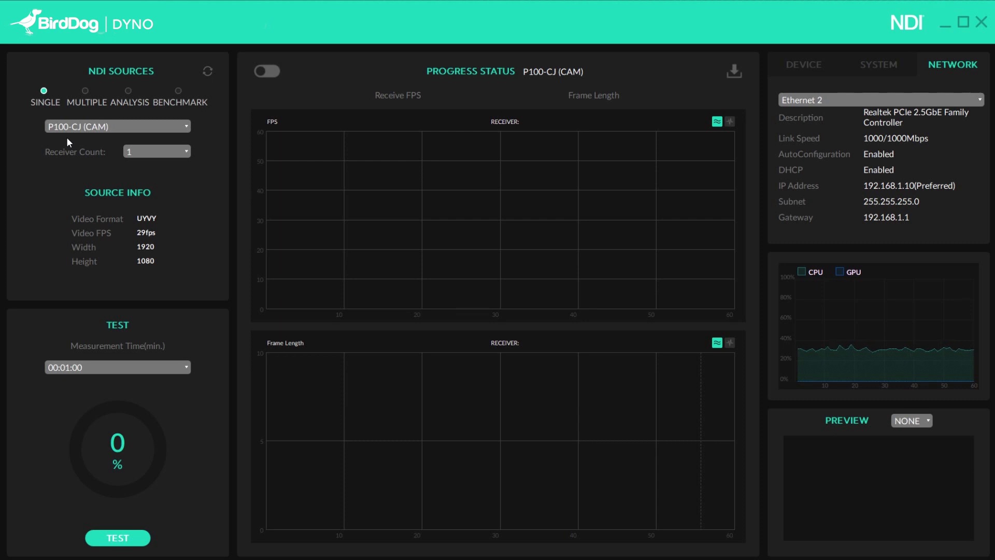
Step: Start a single-source test with a receiver count of 2 and a measurement time of 00:01:00
click(156, 150)
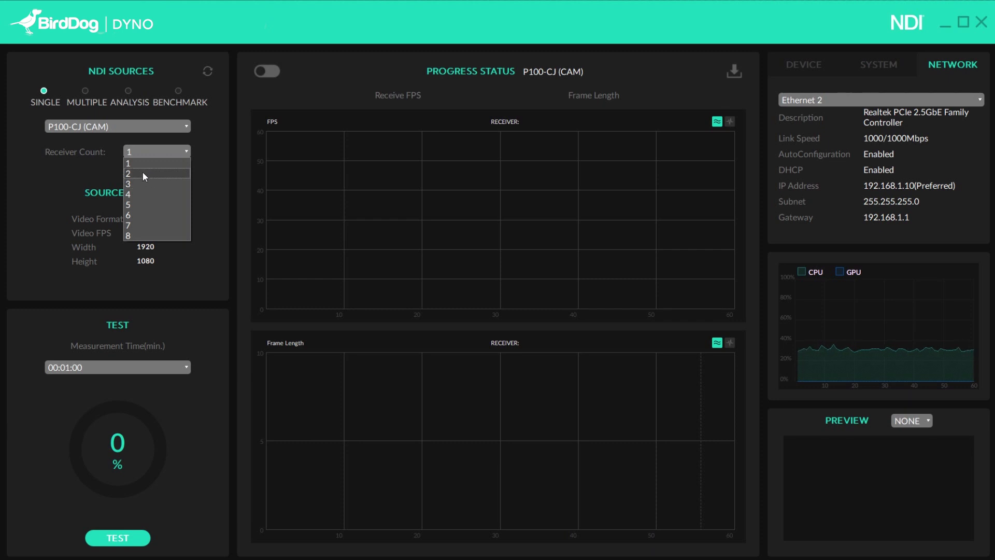
click(142, 172)
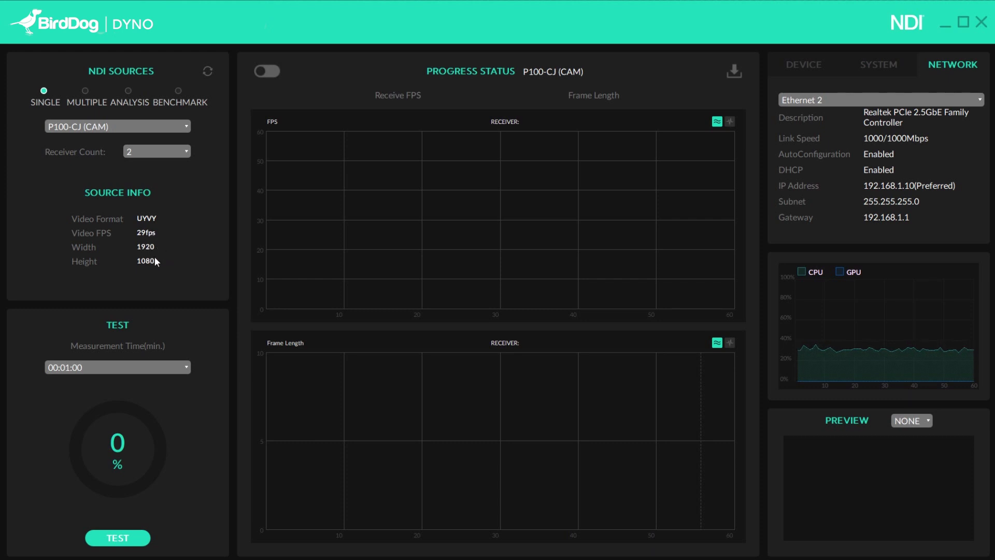
click(91, 368)
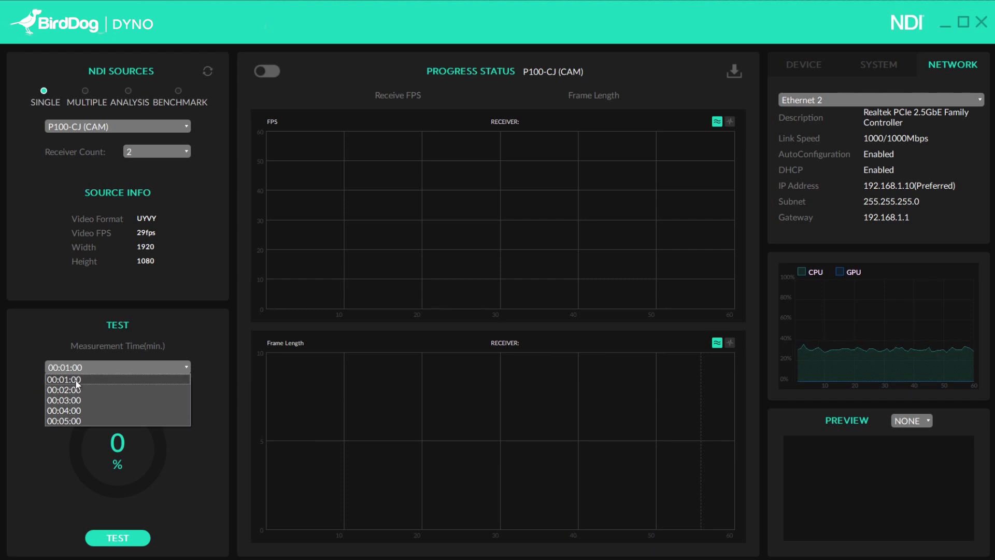
click(77, 382)
click(129, 536)
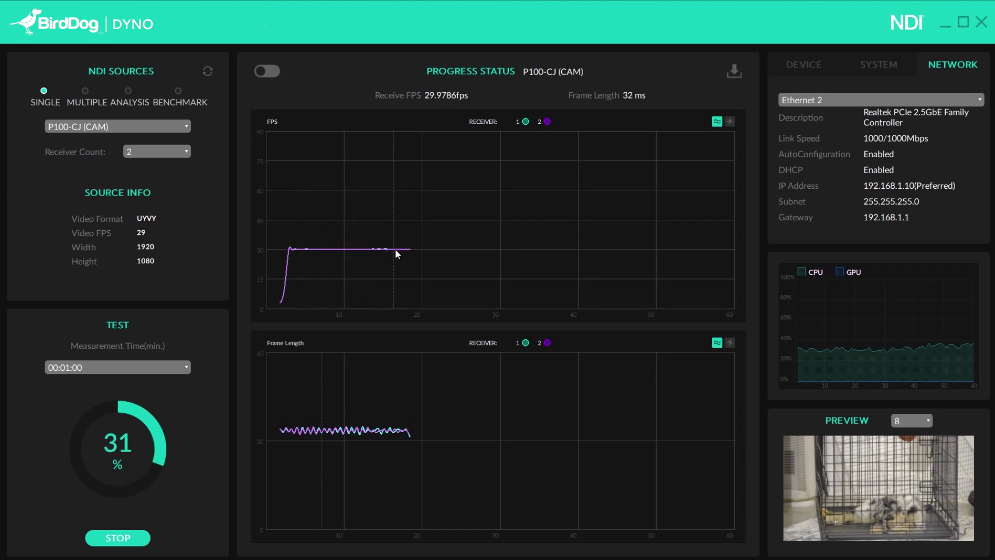
Step: Toggle the traces of receivers 1 and 2 in the FPS graph to compare them individually
click(547, 121)
click(526, 121)
click(547, 121)
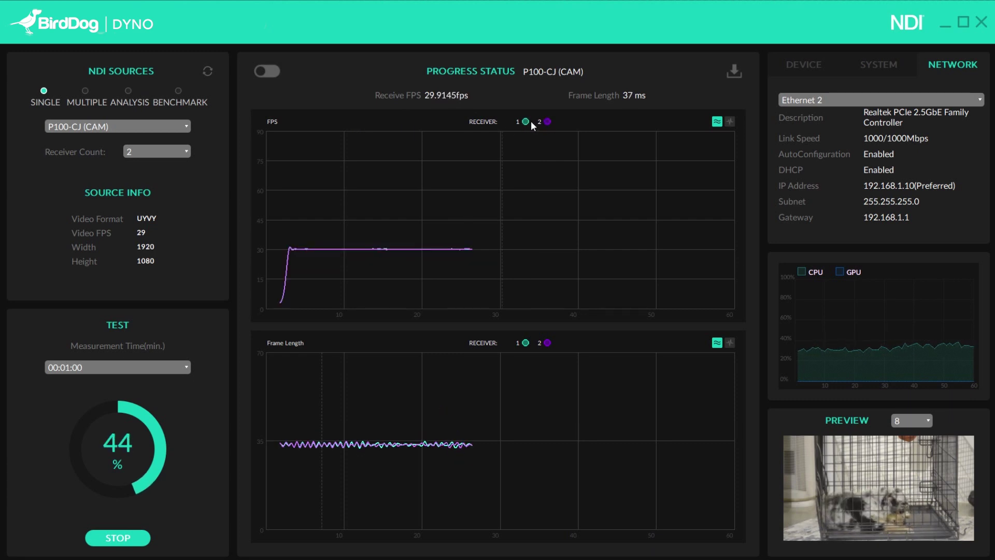
Step: Examine the detailed data overlay on the FPS and Frame Length graphs, and switch it off again on both
click(729, 122)
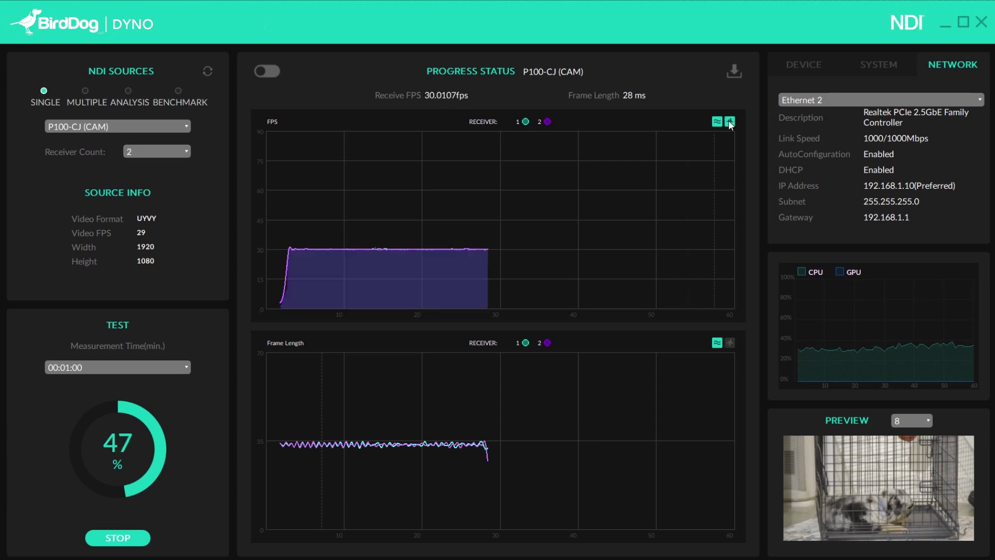
click(730, 342)
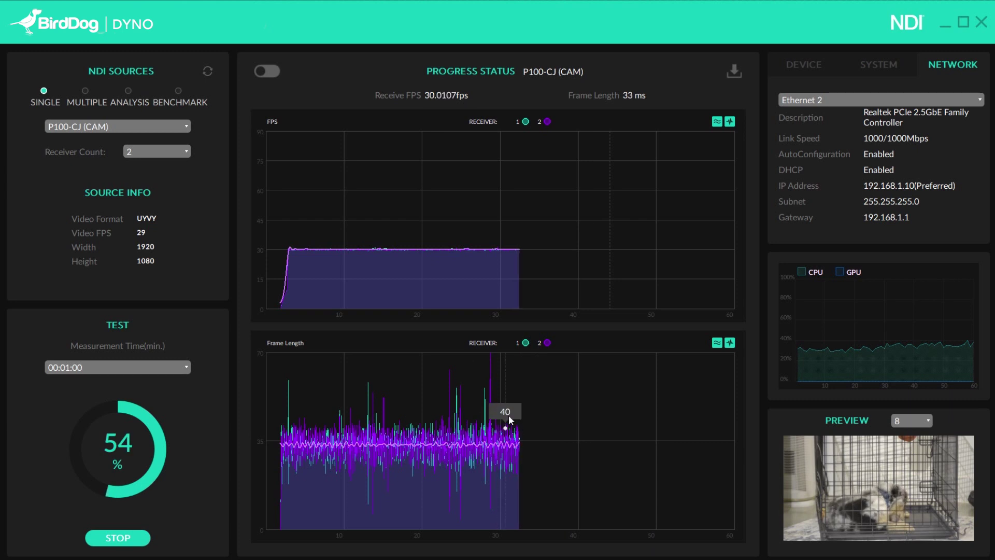
click(730, 342)
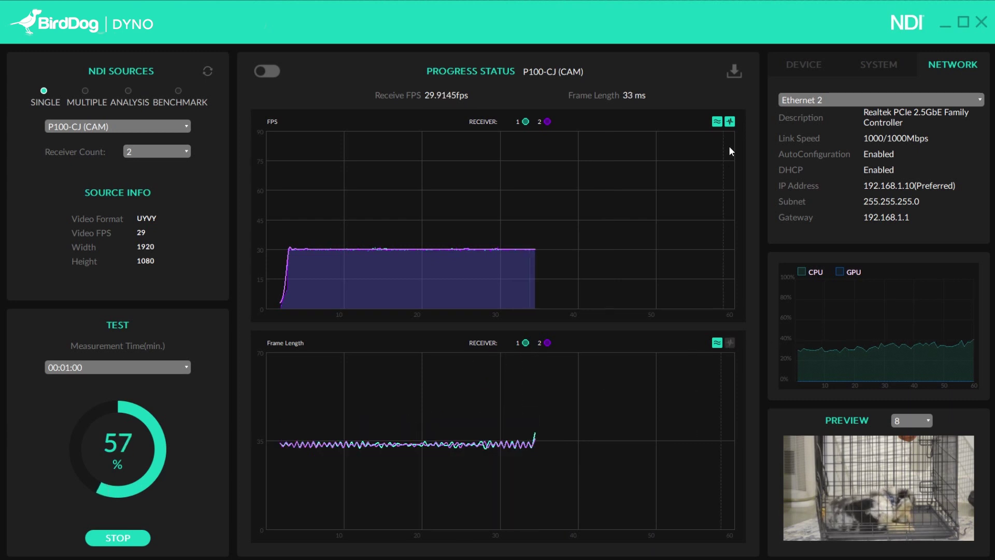
click(731, 122)
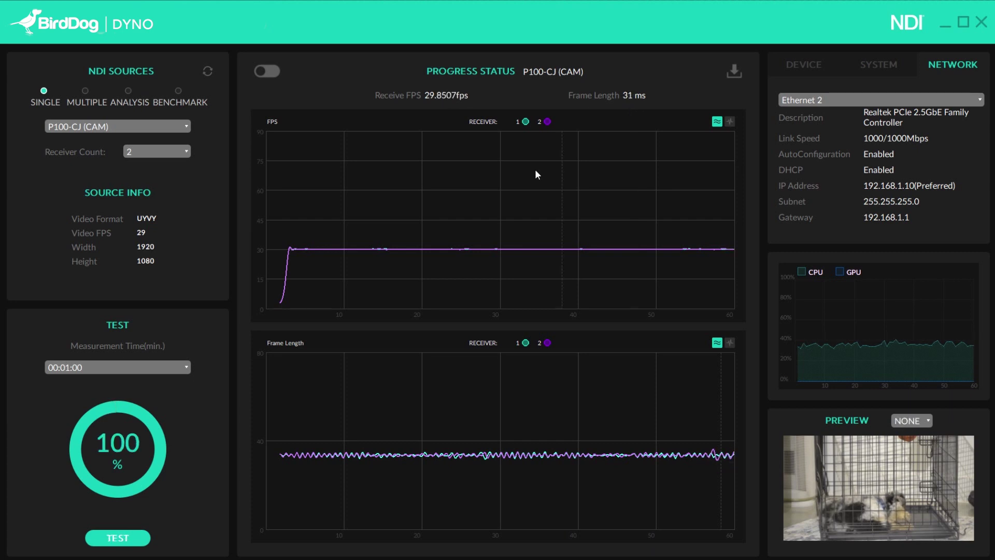
Step: Start a multiple-source test on BIRDDOG-0E5C3 (CAM), DESKTOP-A2FNJAC (vMix - Output 1) and P100-CJ (CAM)
click(85, 91)
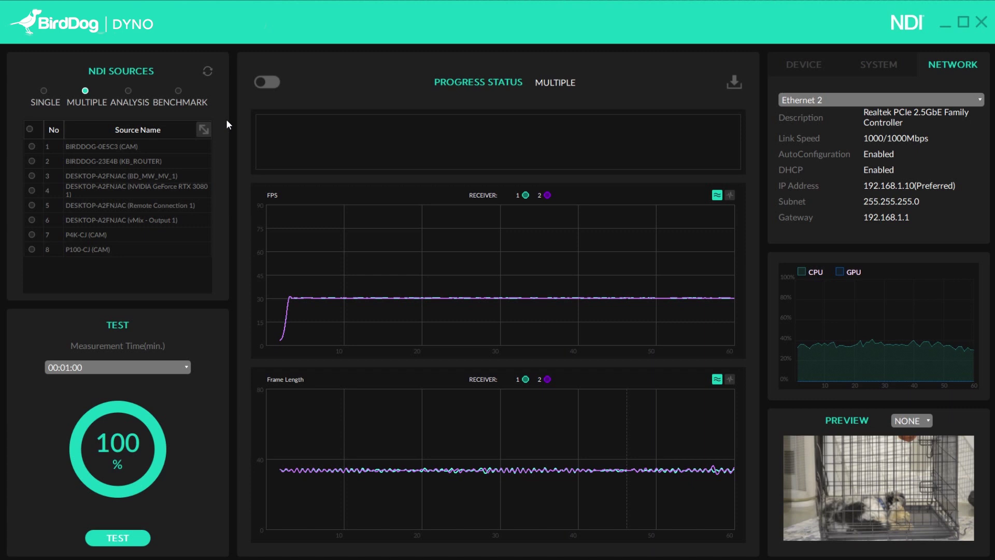
click(31, 147)
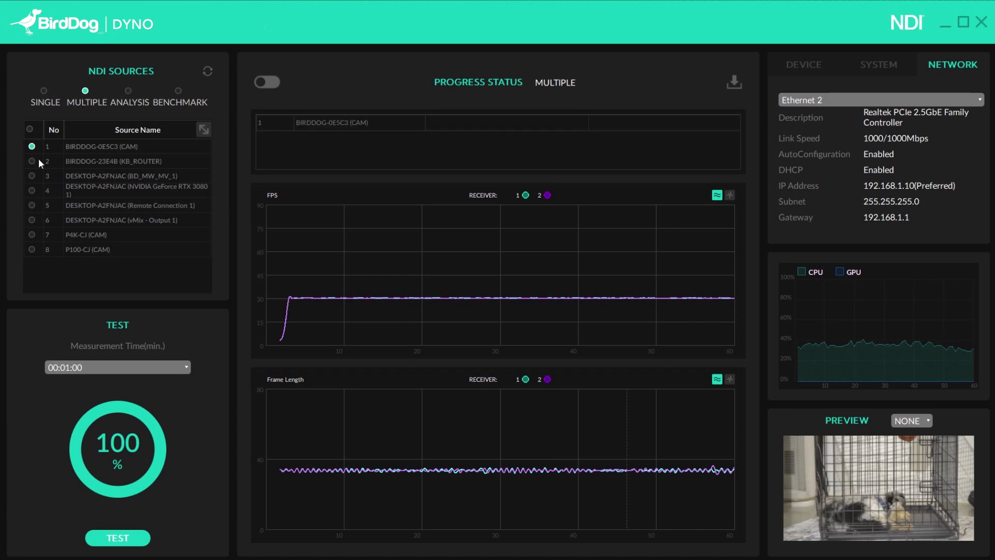
click(32, 250)
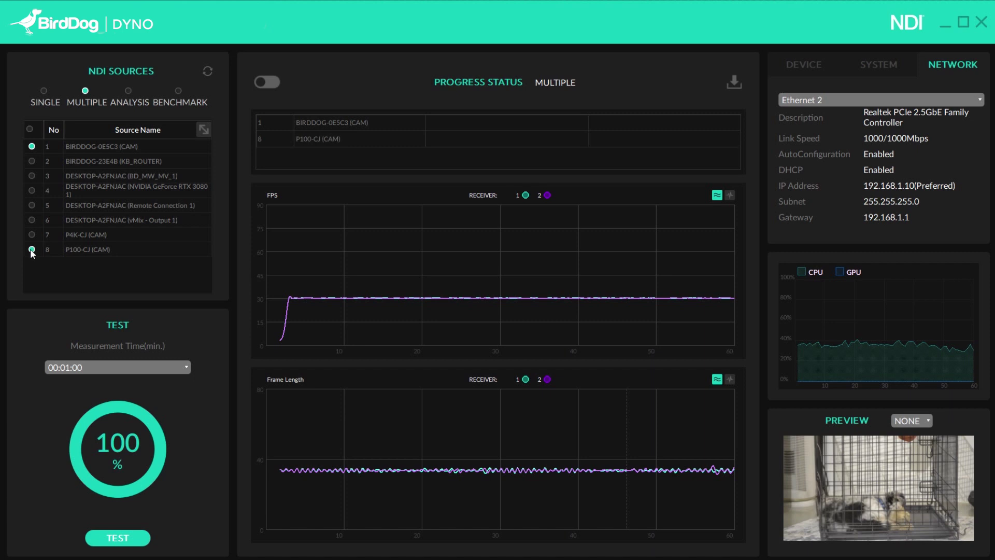
click(32, 219)
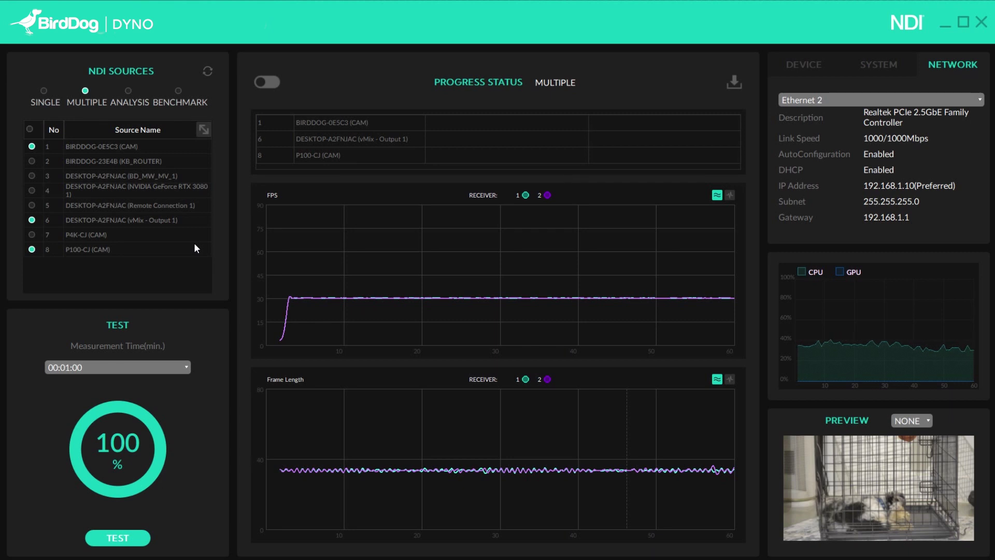
click(122, 541)
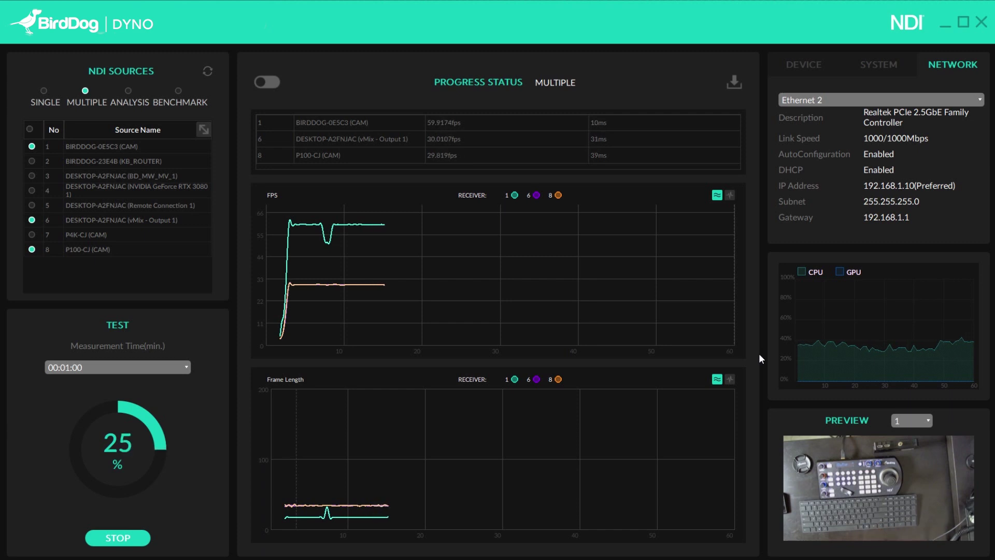
Step: Hide receiver 8's trace in the FPS graph and show it again
click(559, 195)
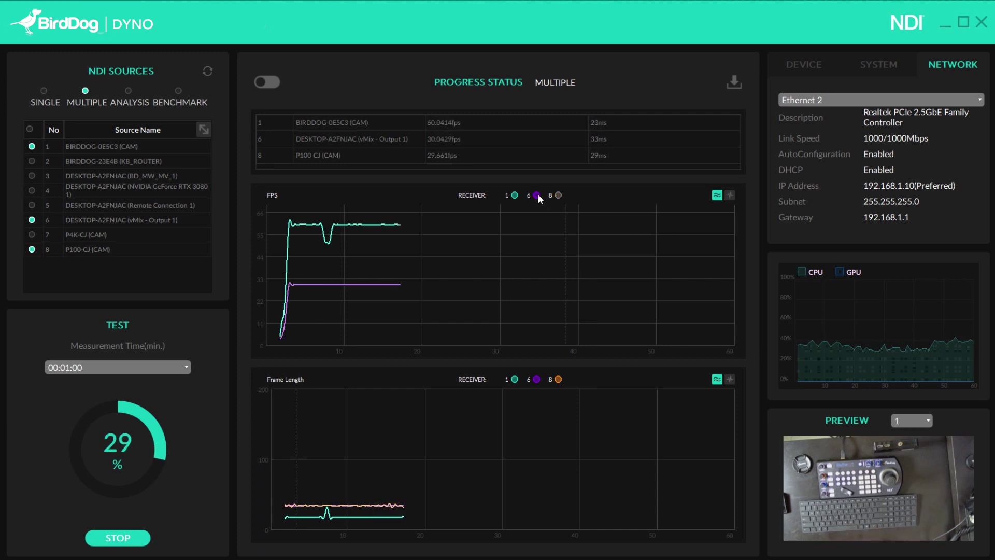
click(558, 195)
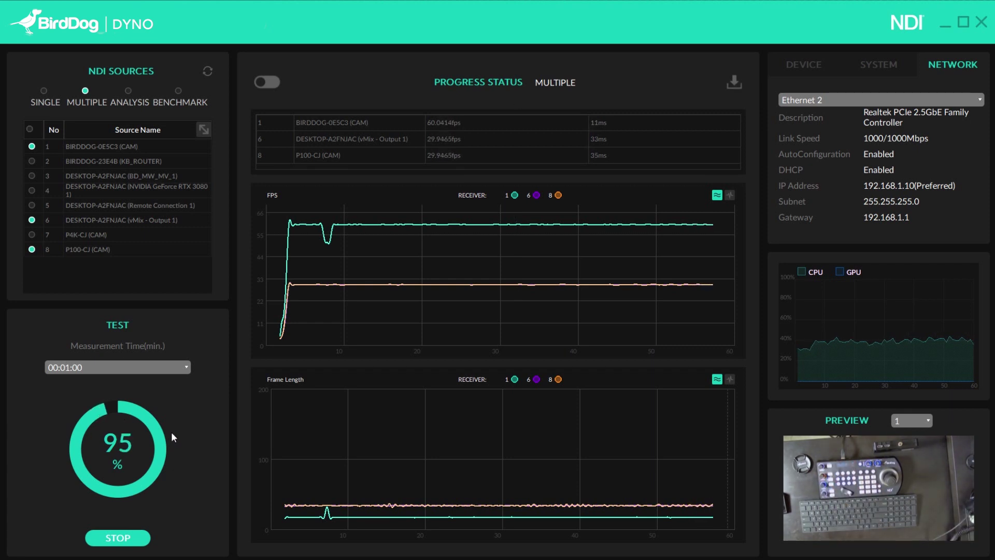
Step: Export the multiple-source test data as a DDF file named "3 Cam test"
click(735, 83)
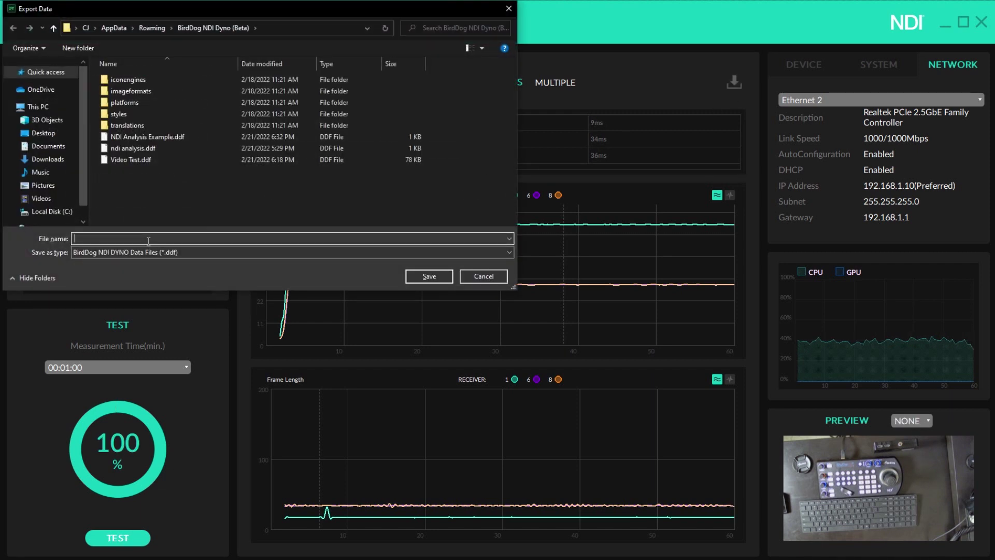
text(3 Cam test)
click(431, 276)
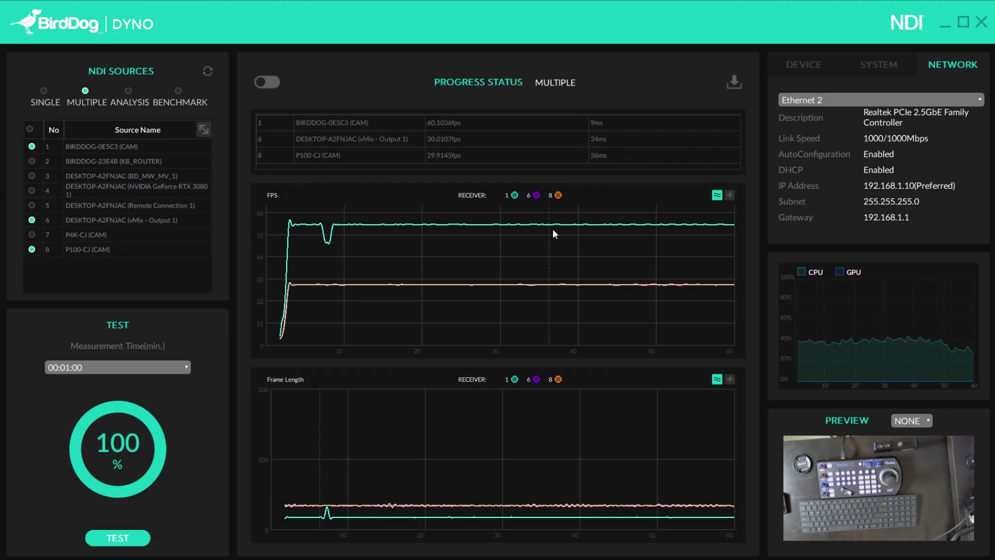
Step: Switch to analysis mode and load the saved report NDI Analysis Example.ddf in revision mode
click(127, 91)
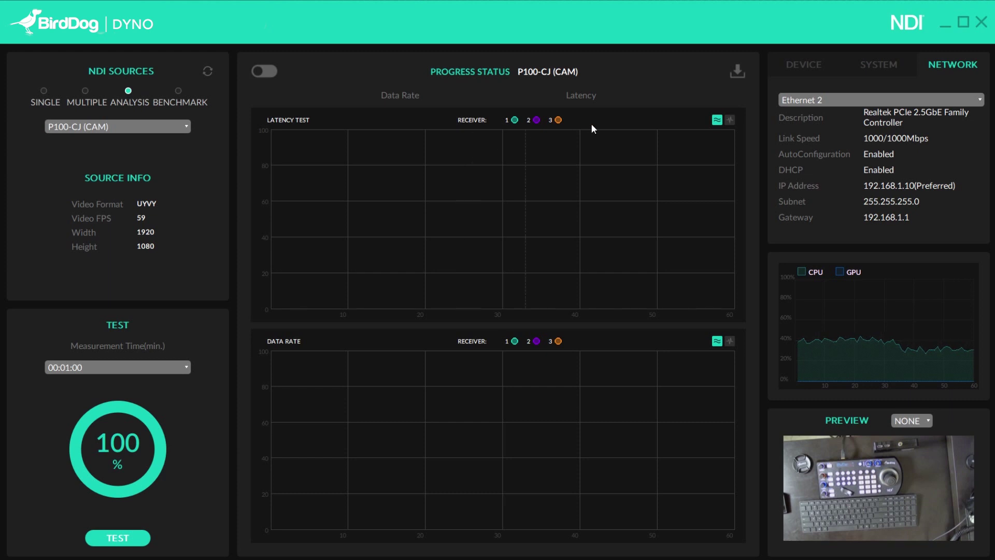
click(260, 72)
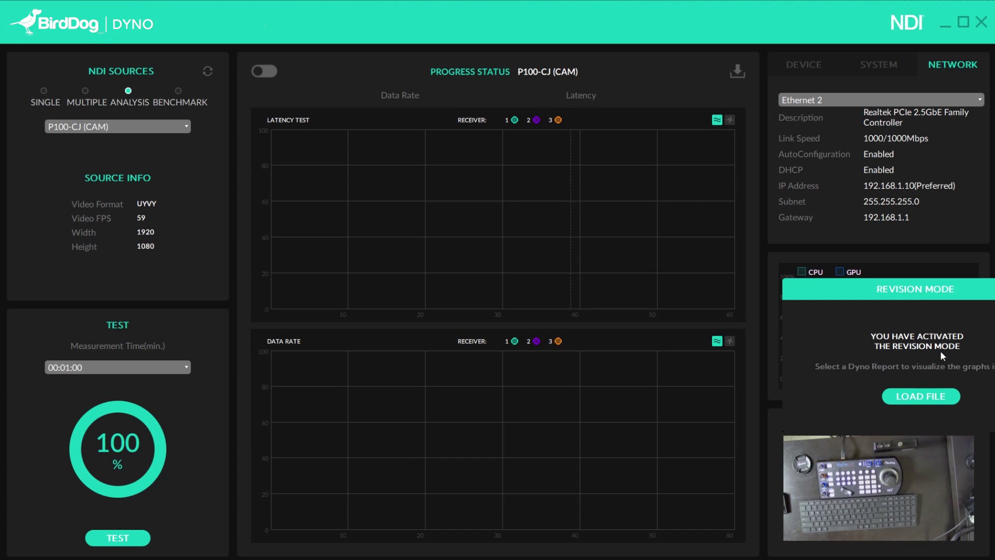
click(915, 397)
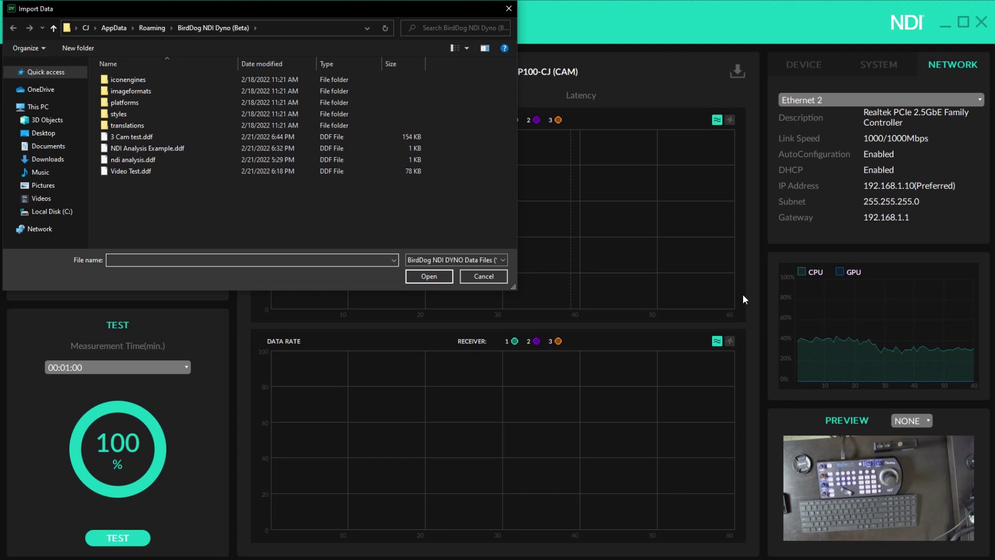
click(141, 147)
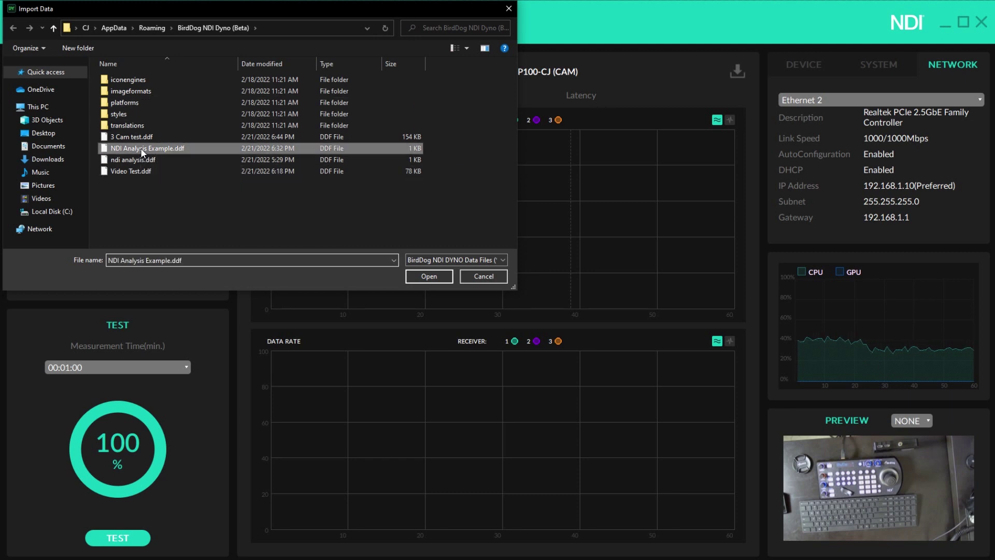
click(429, 277)
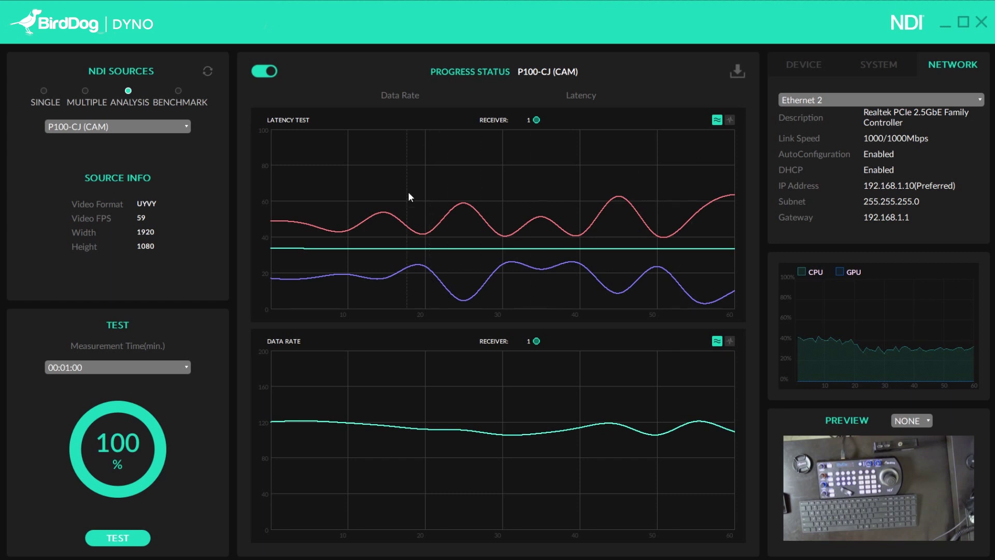